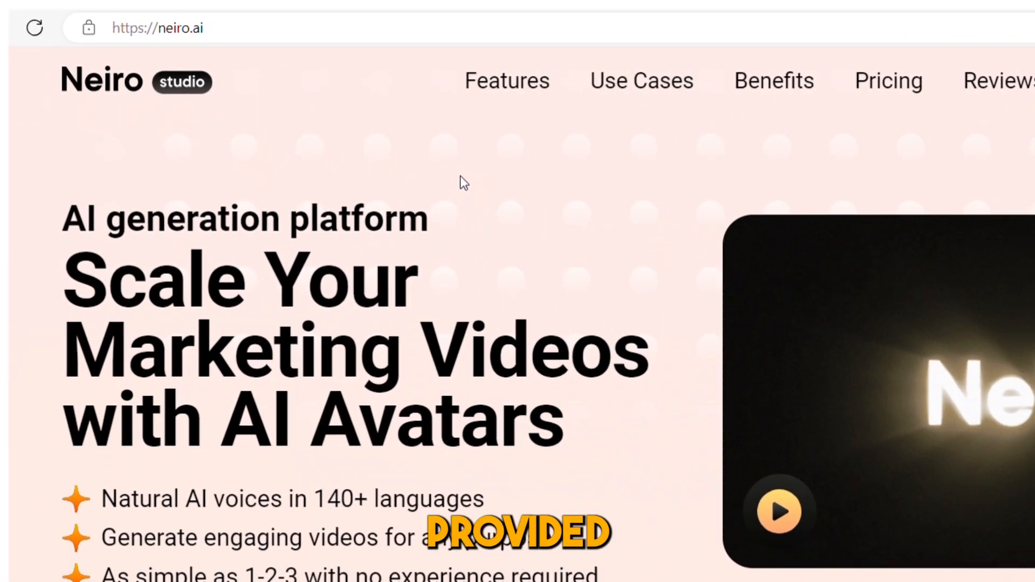
Step: Open the Video Generation tool from the Neiro home page and look over its avatar and script settings
scroll(537, 220, down, 3)
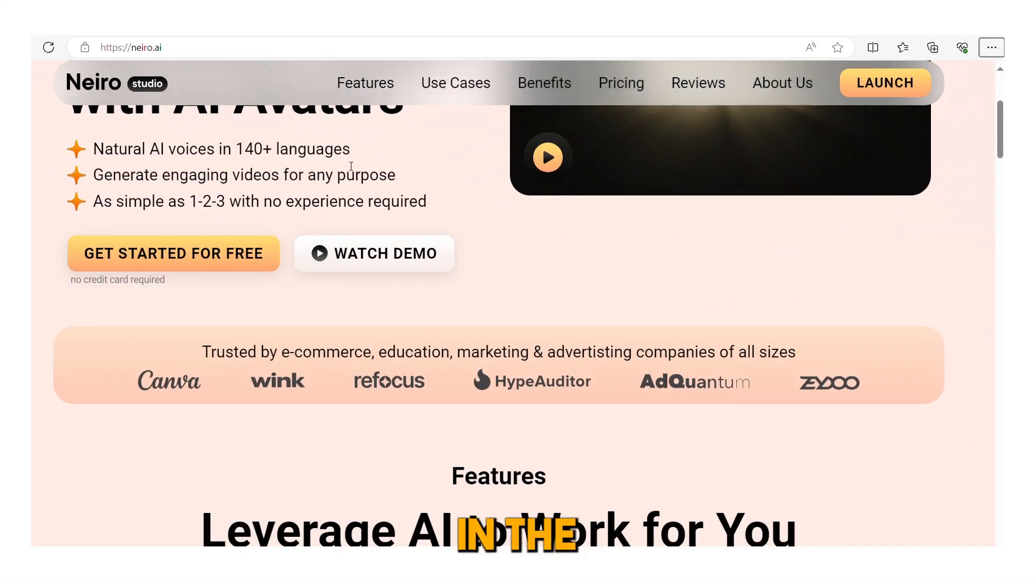
scroll(351, 166, down, 7)
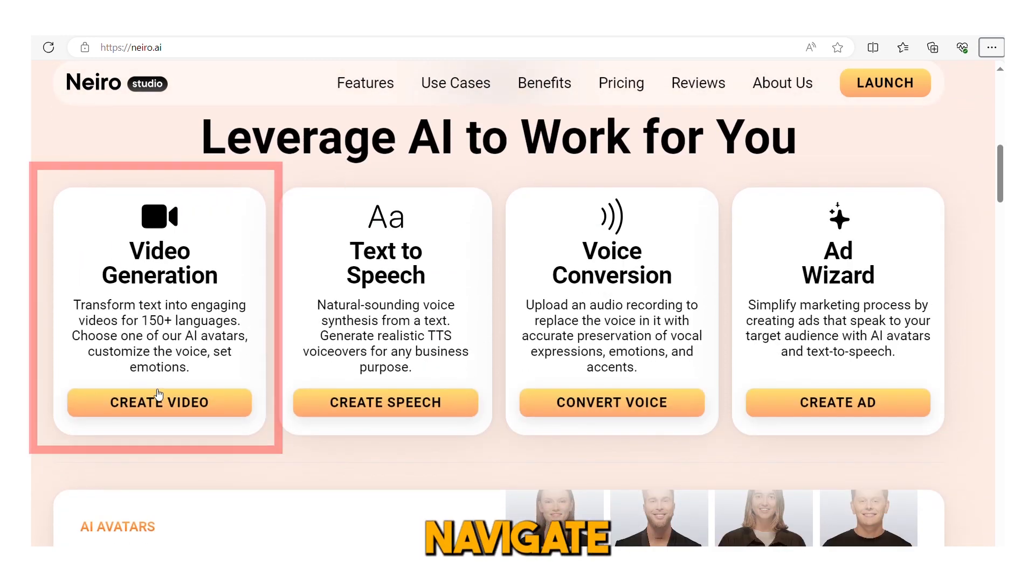
click(233, 408)
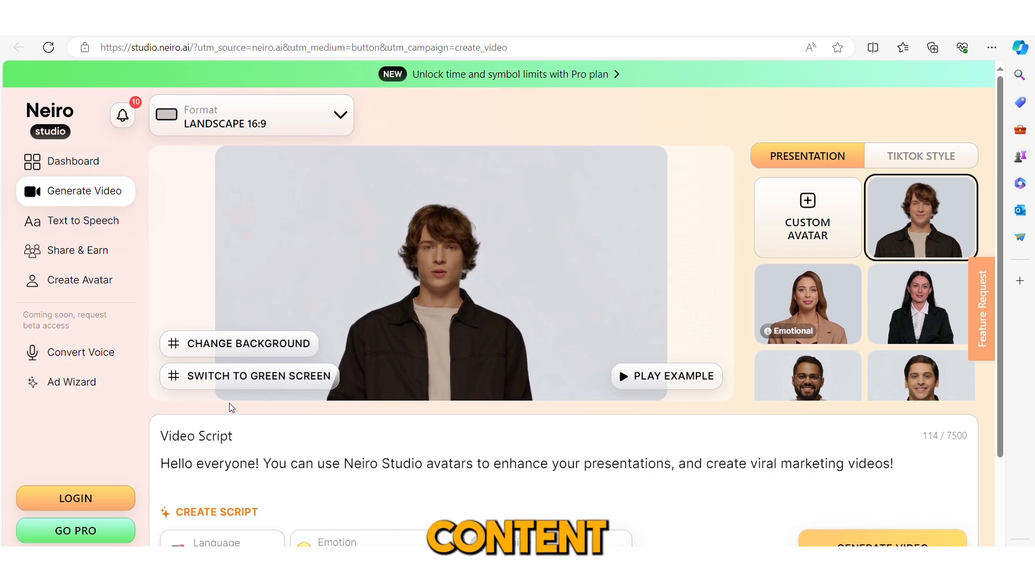
scroll(212, 407, down, 3)
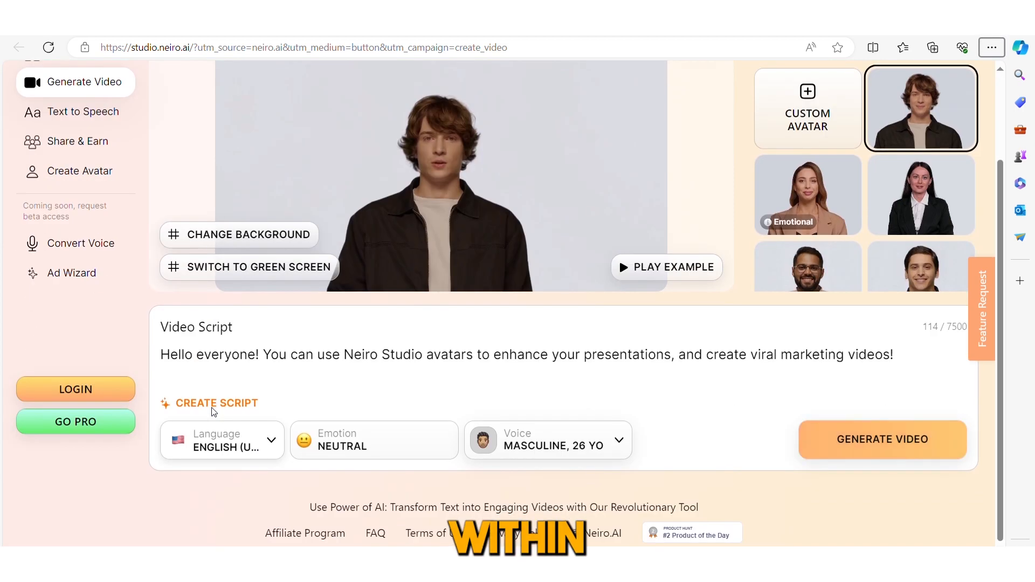
scroll(737, 405, up, 3)
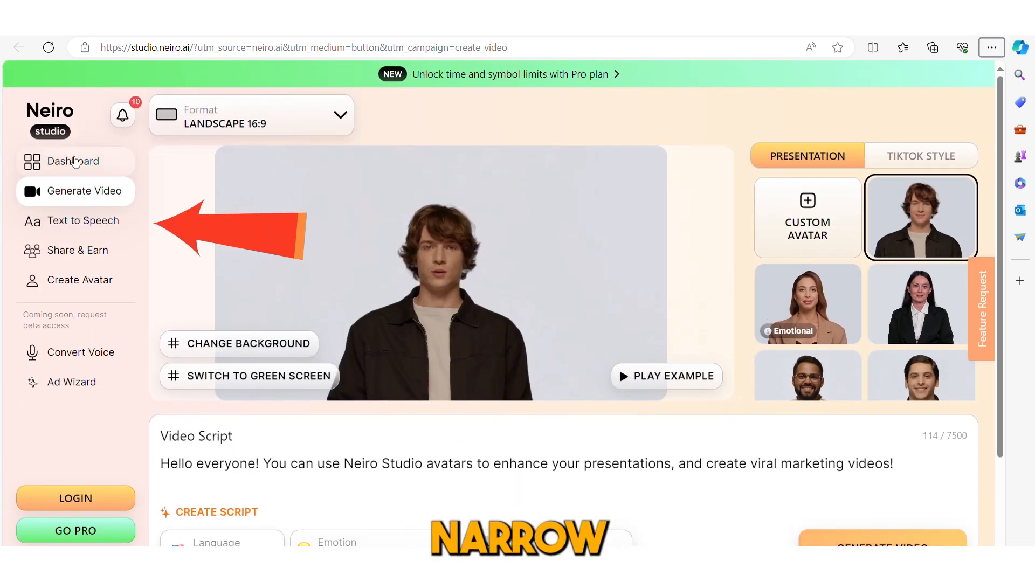
Step: Open the Text to Speech tool and browse the languages available for the sample text, keeping English
click(115, 228)
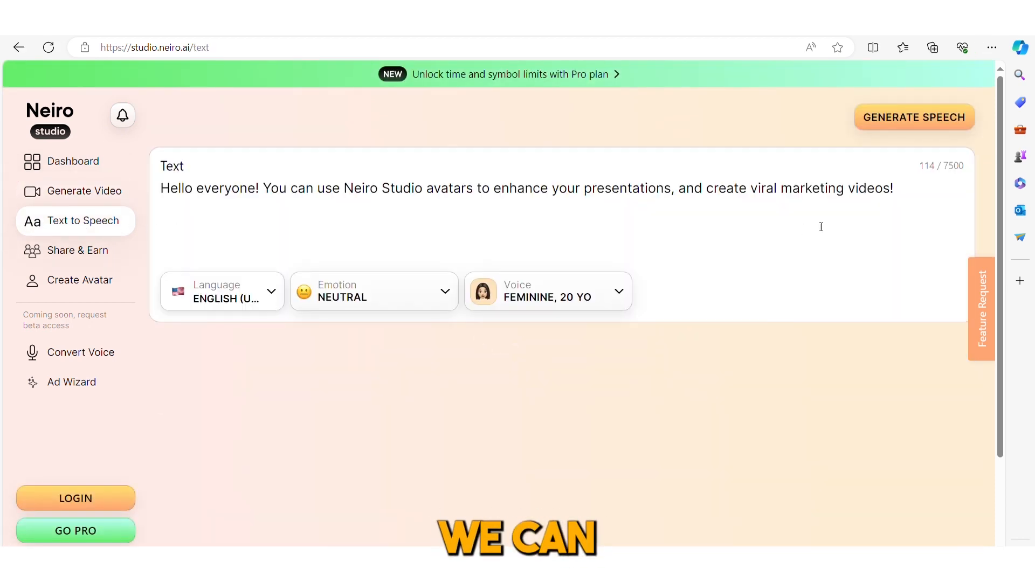
drag(915, 196, 133, 178)
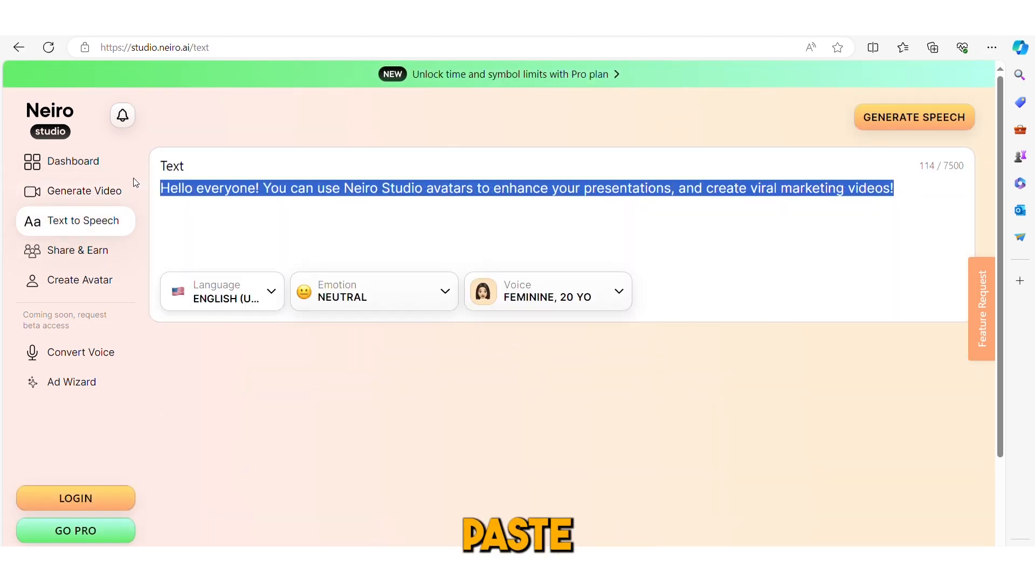
click(367, 225)
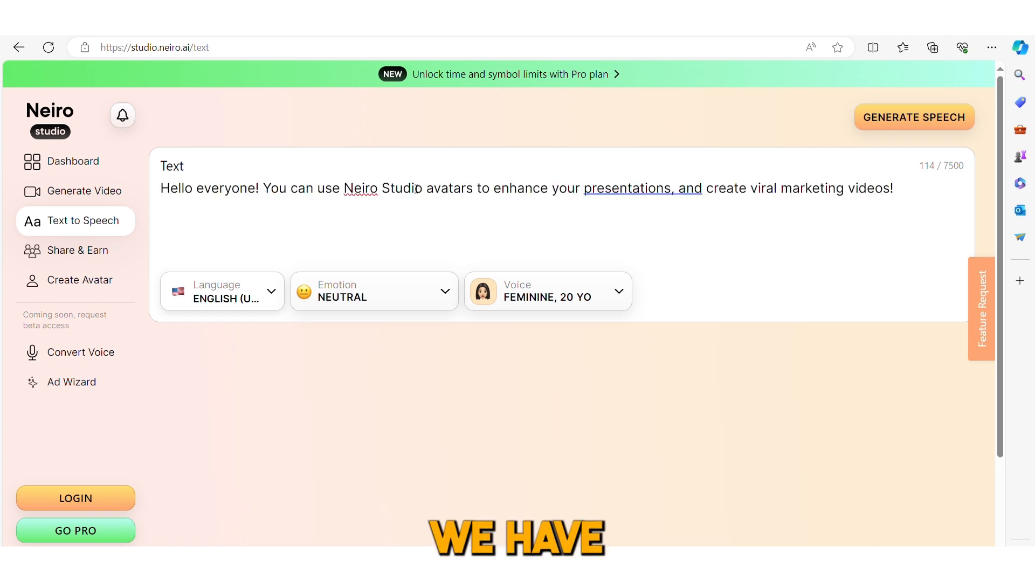
click(263, 298)
scroll(238, 396, down, 3)
click(338, 433)
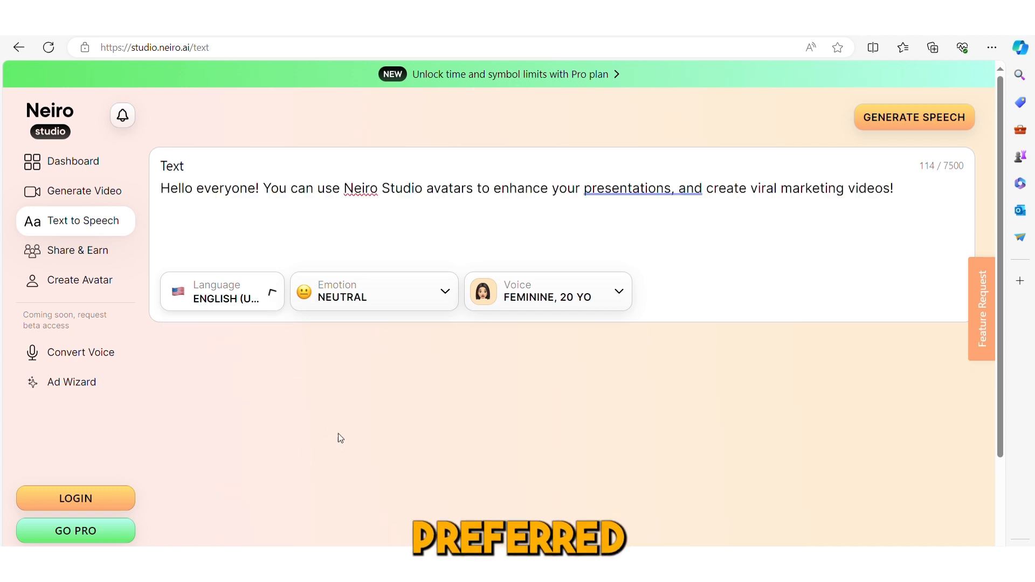
Step: Set the speech voice to the masculine, 40-year-old option and save the change
click(542, 299)
scroll(492, 317, down, 5)
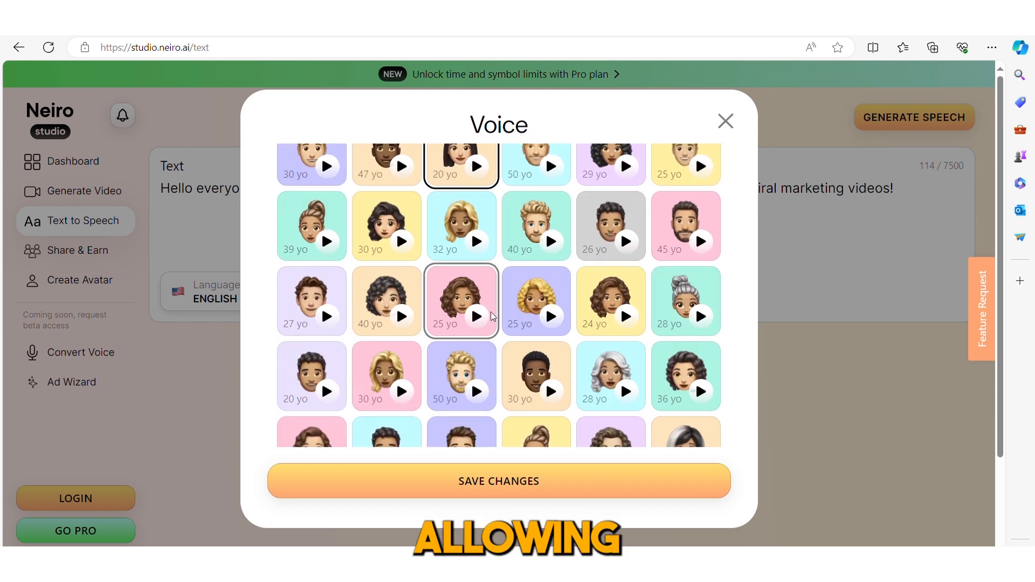
click(513, 482)
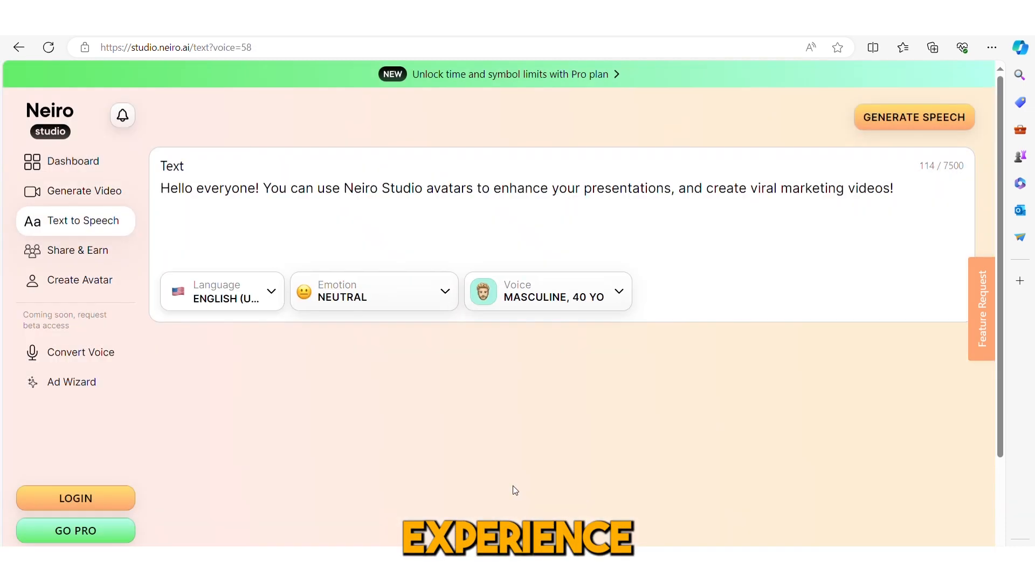
scroll(515, 451, down, 2)
scroll(516, 452, up, 2)
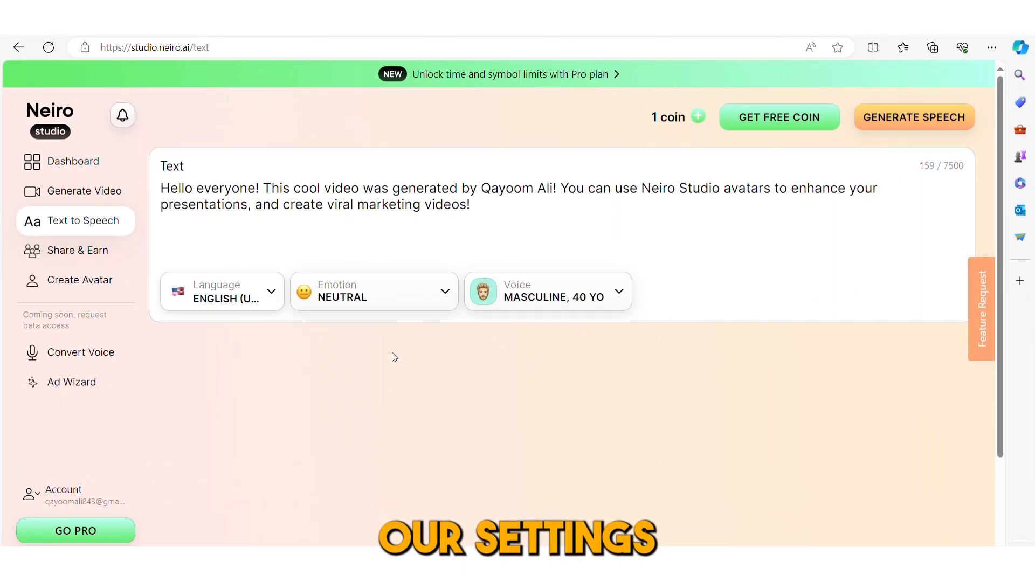
Step: Review the emotion options for the synthesized speech, keeping Neutral
click(365, 298)
scroll(365, 388, down, 2)
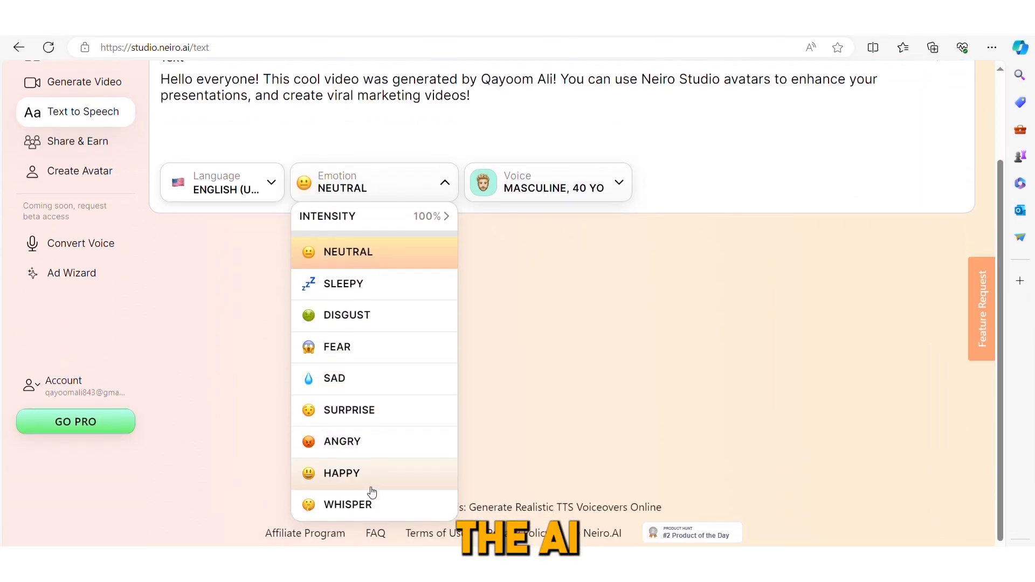
scroll(360, 470, up, 2)
click(370, 364)
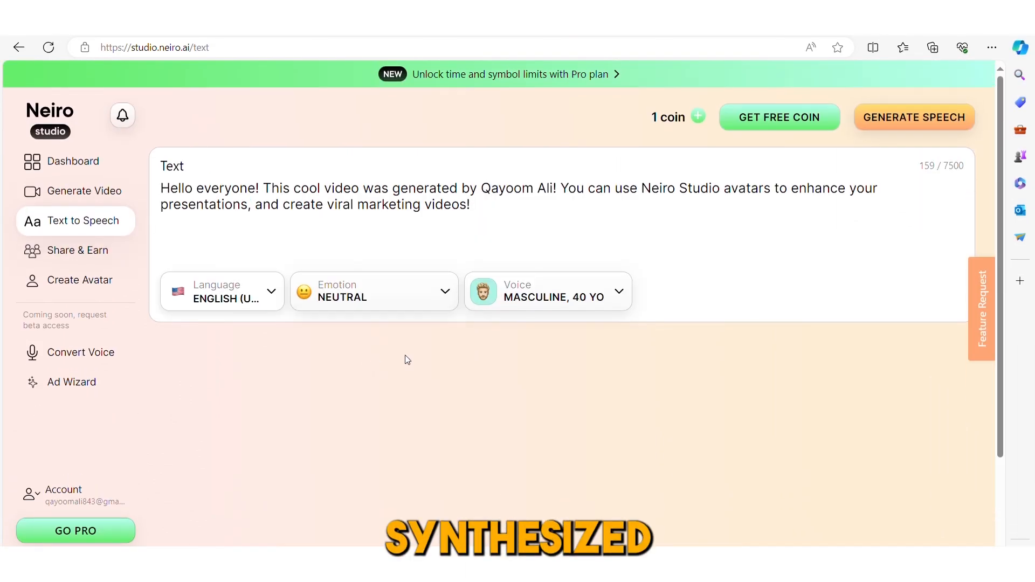
Step: Download the finished text-to-speech item #1 from the list of generated projects
click(180, 172)
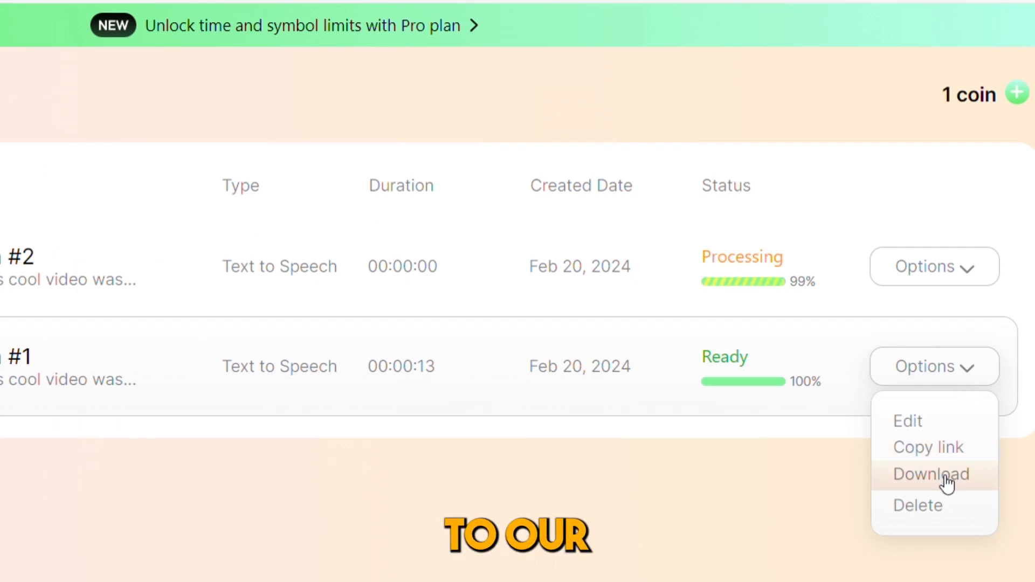
click(951, 476)
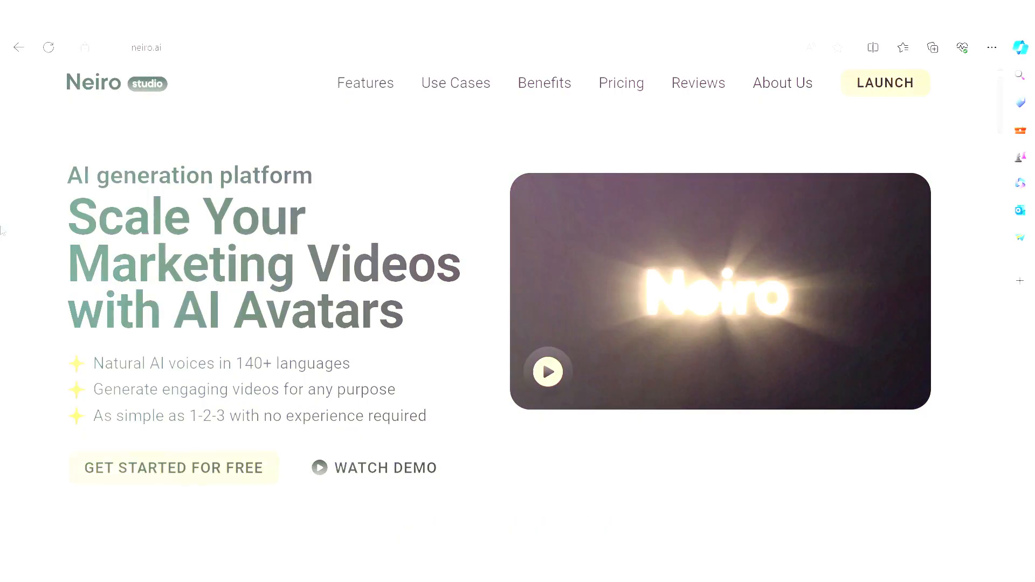
Step: Open the Video Generation tool and enter the script "Hello there! I'm your AI companion. Let's explore the possibilities together."
scroll(122, 315, down, 9)
scroll(122, 315, down, 3)
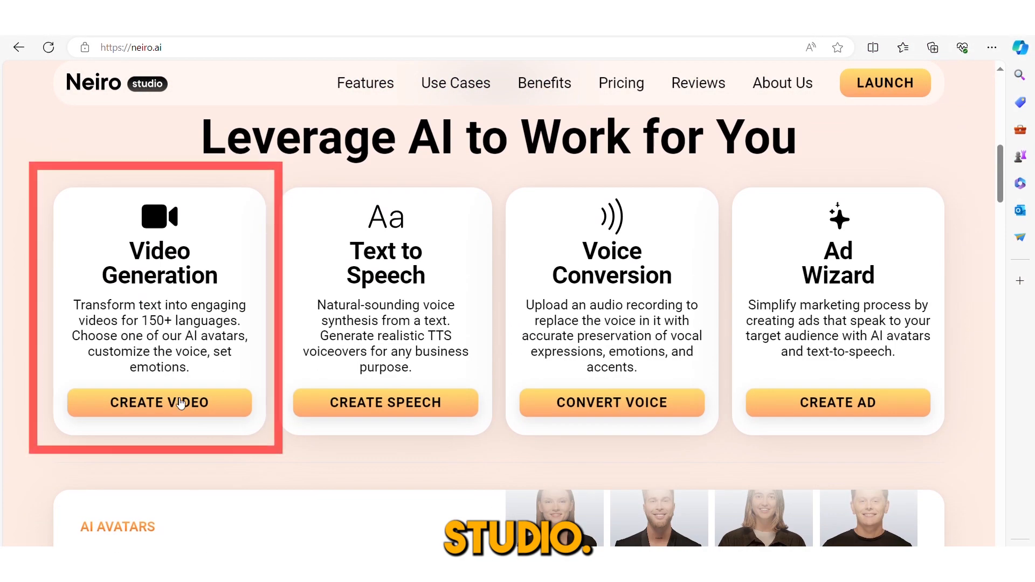
click(206, 403)
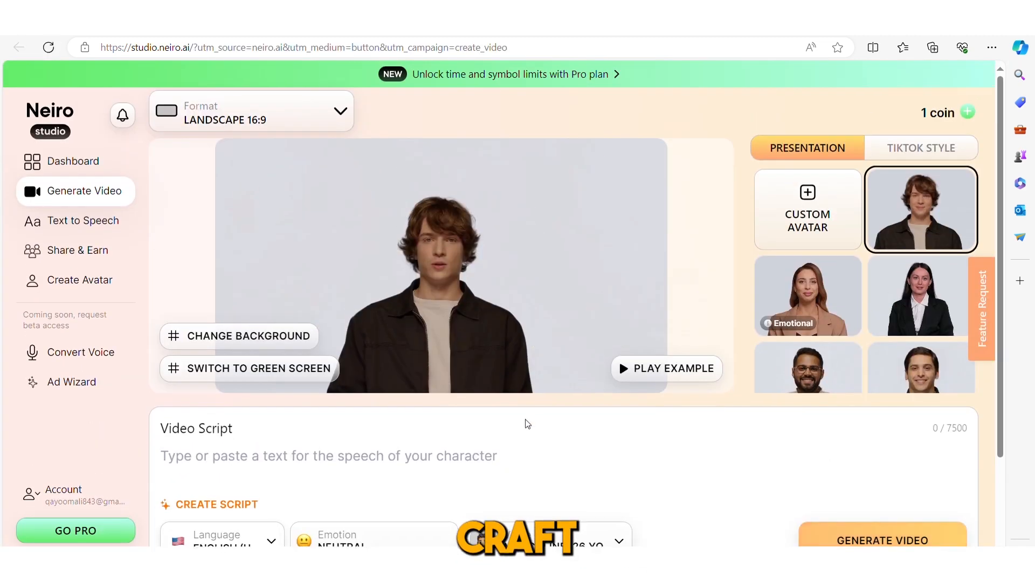
click(243, 461)
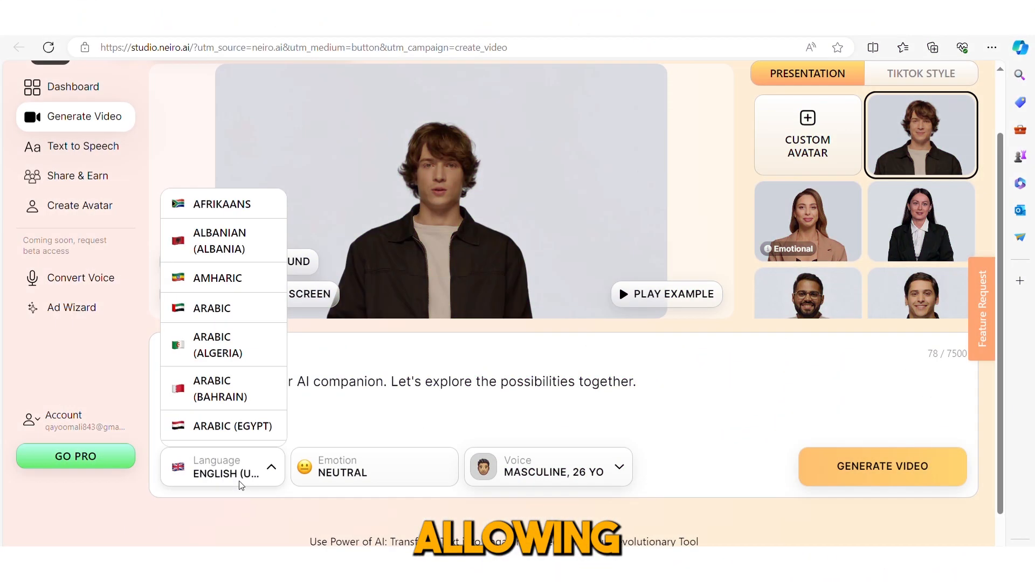
Step: Browse the list of languages available for the video script
scroll(233, 379, down, 5)
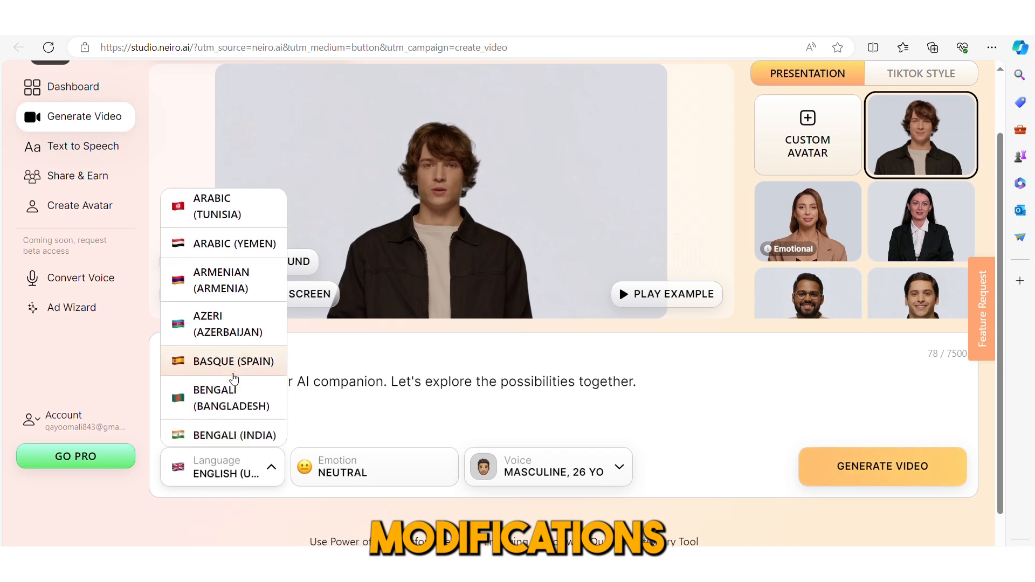
scroll(234, 379, down, 15)
scroll(239, 334, up, 8)
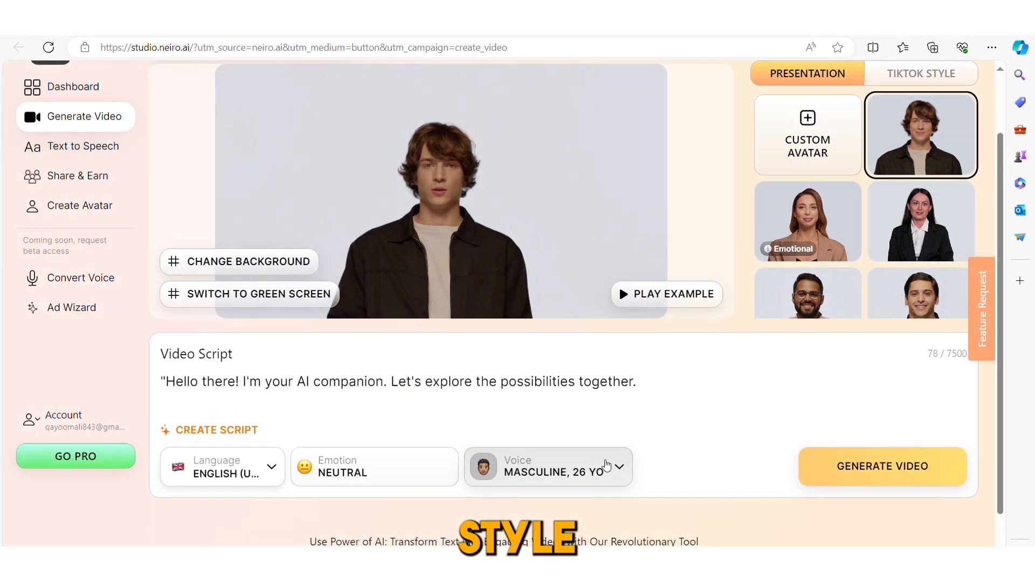
Step: Set the video's voice to the masculine, 50-year-old option
click(619, 467)
scroll(524, 374, down, 2)
scroll(523, 374, down, 1)
click(641, 297)
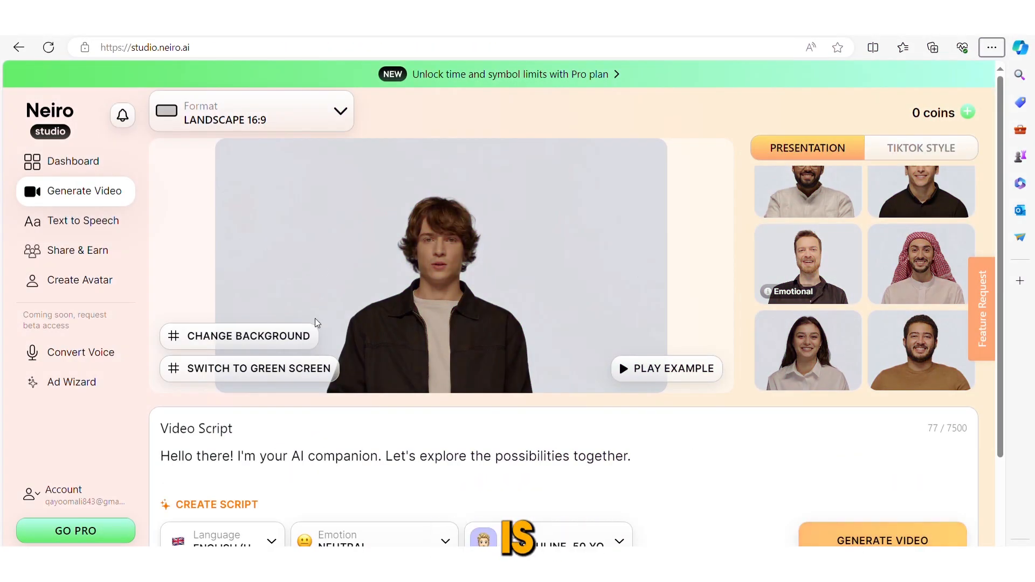
Step: Switch the avatar to green screen, replace that with a preset background image, and save the change
click(304, 371)
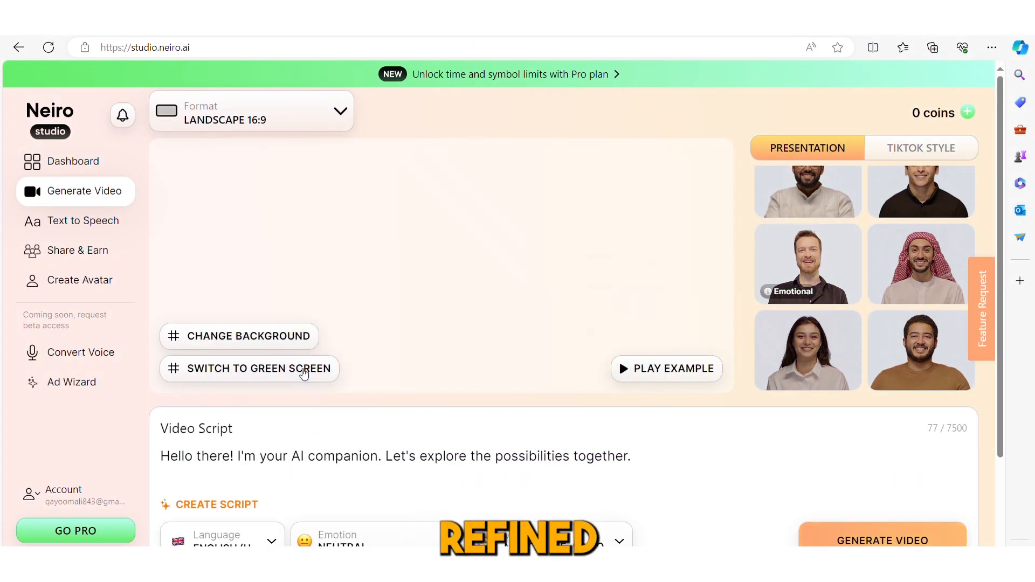
click(299, 336)
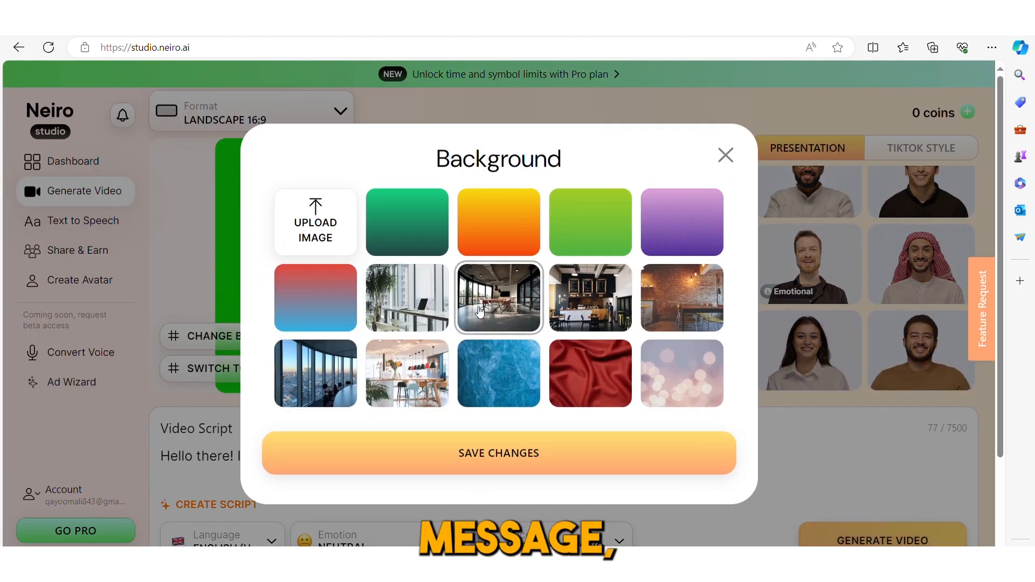
click(513, 451)
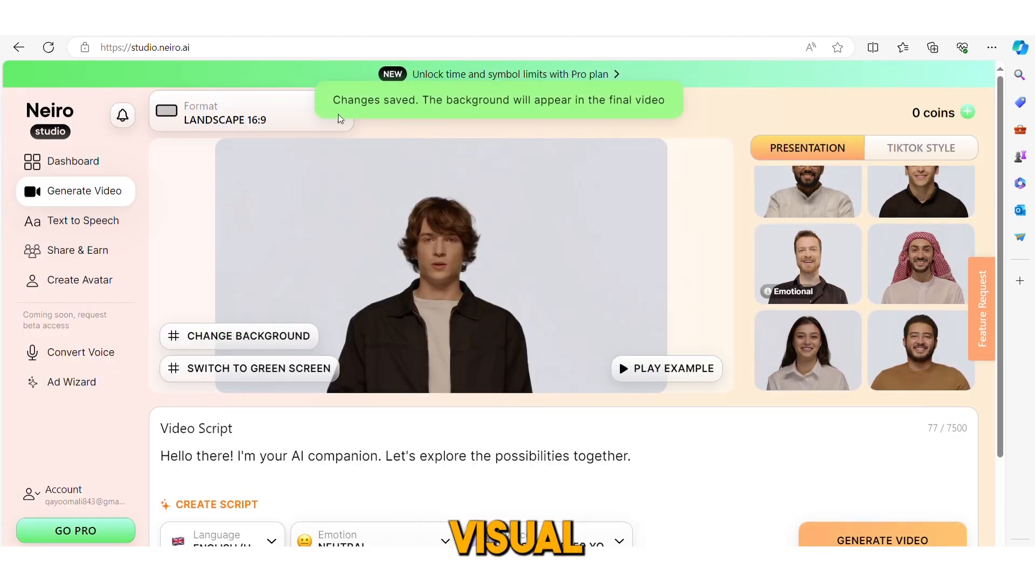
scroll(586, 211, down, 2)
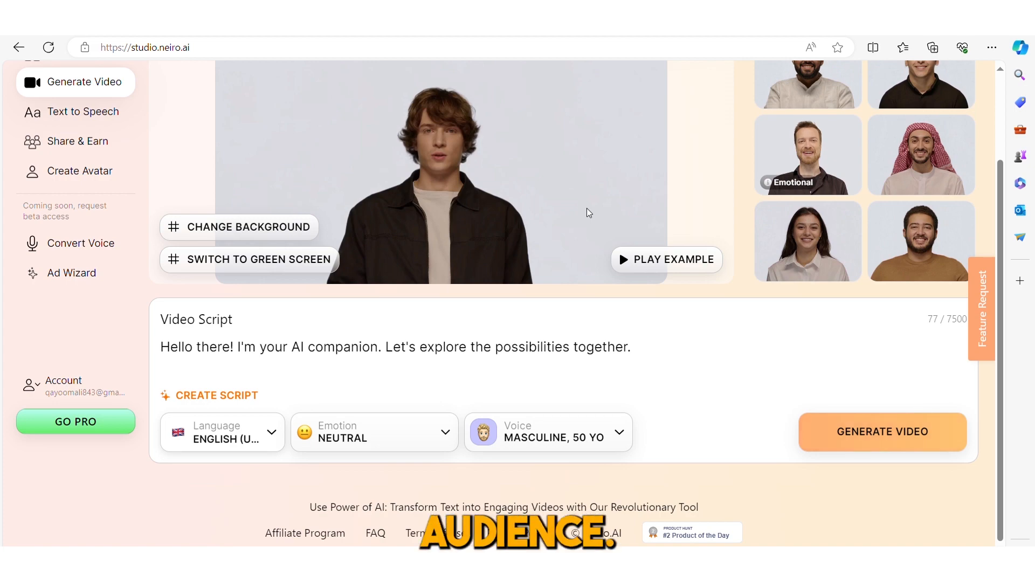
scroll(586, 208, up, 2)
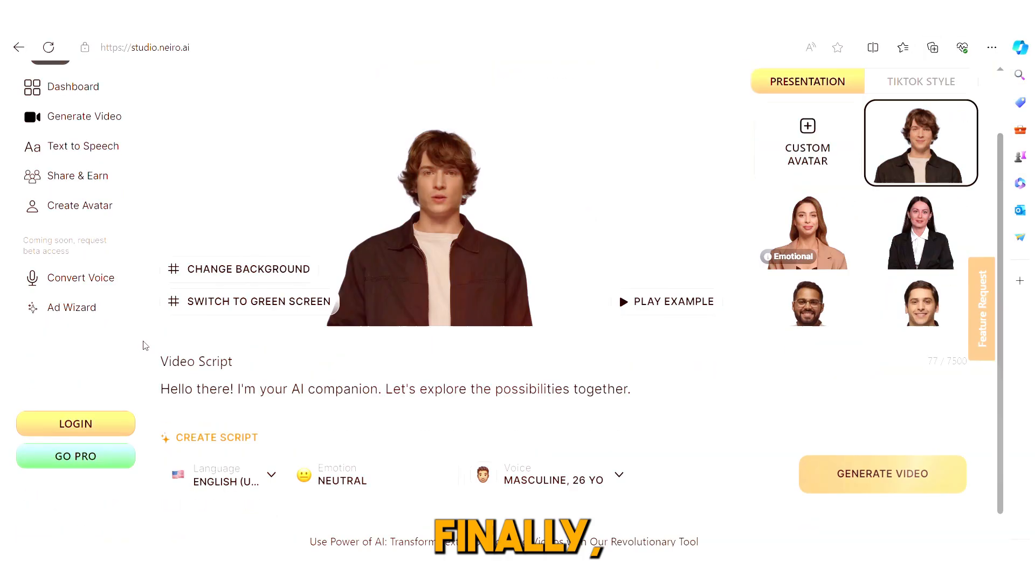
Step: Log in to the Neiro Studio account and return to the video script settings
scroll(144, 340, up, 2)
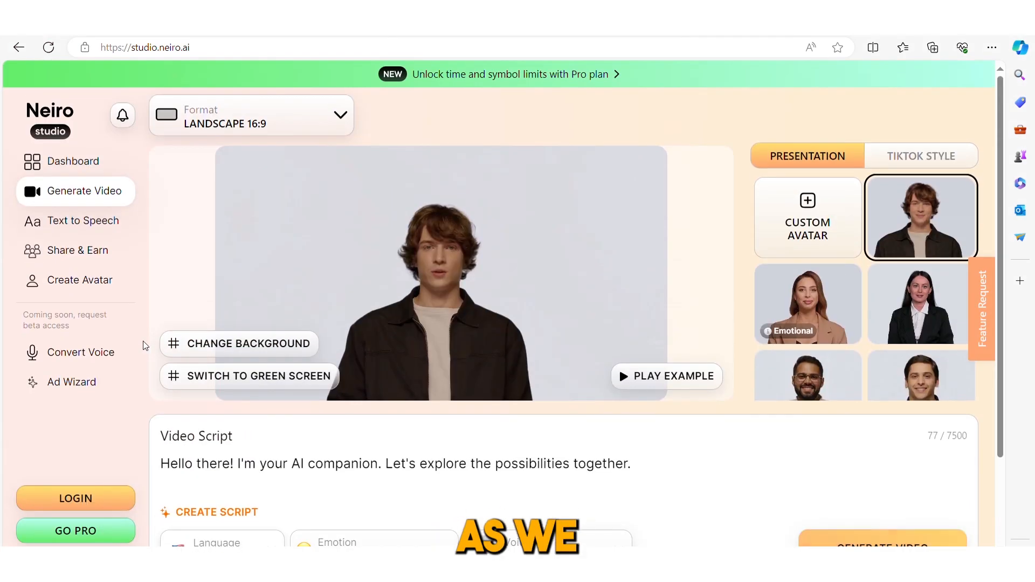
scroll(144, 341, down, 2)
click(100, 425)
click(502, 339)
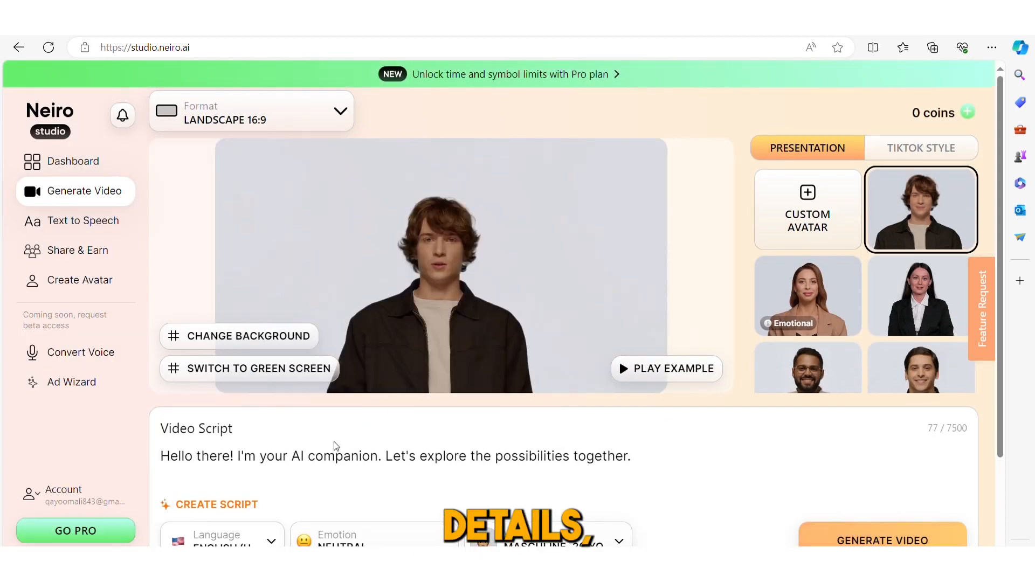
scroll(619, 359, down, 2)
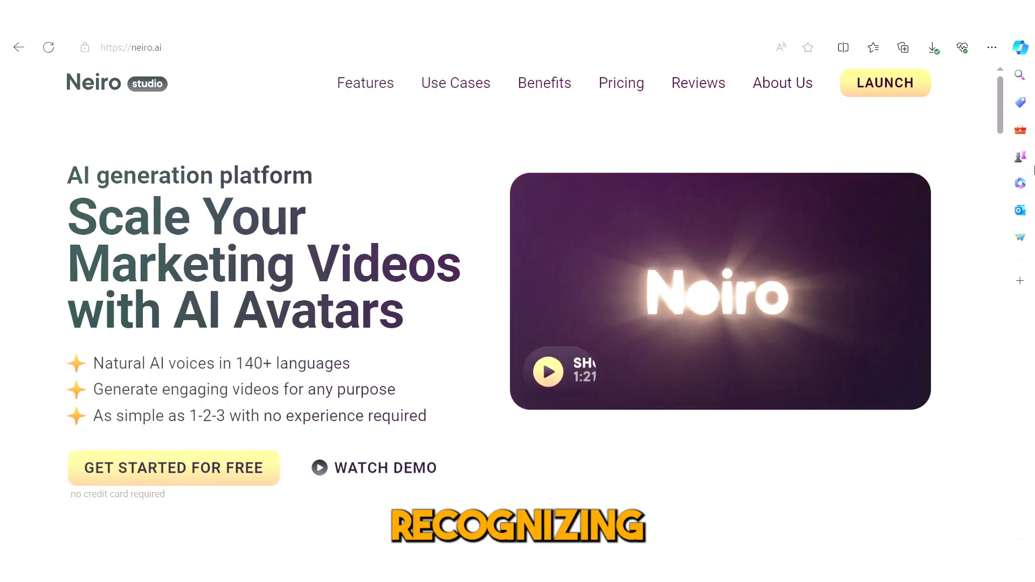
Step: Switch to Canva's AI-powered apps, open Avatars by NeiroAI and use it in a new design
scroll(1001, 155, down, 3)
drag(1001, 155, 1006, 308)
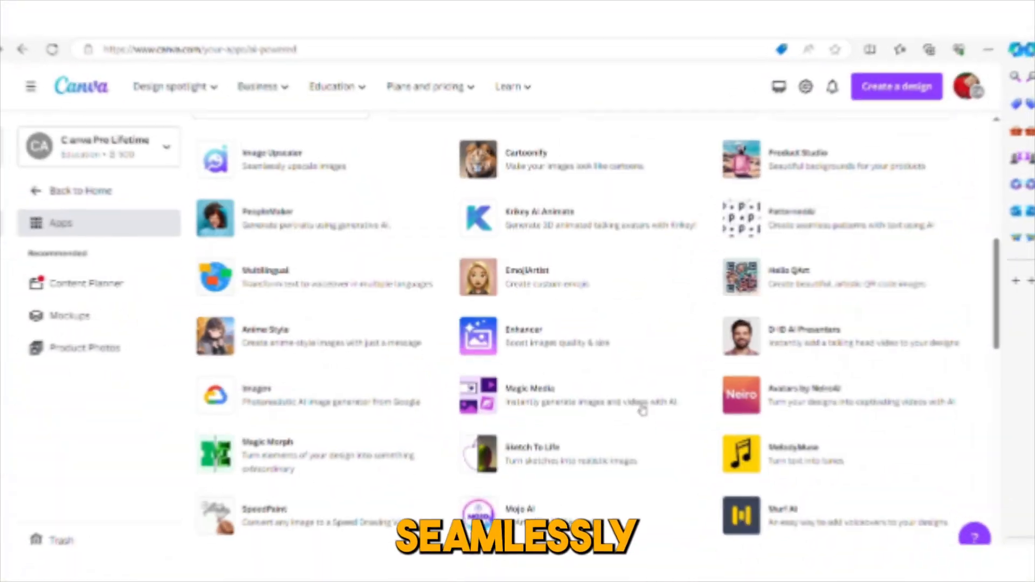
scroll(845, 392, down, 1)
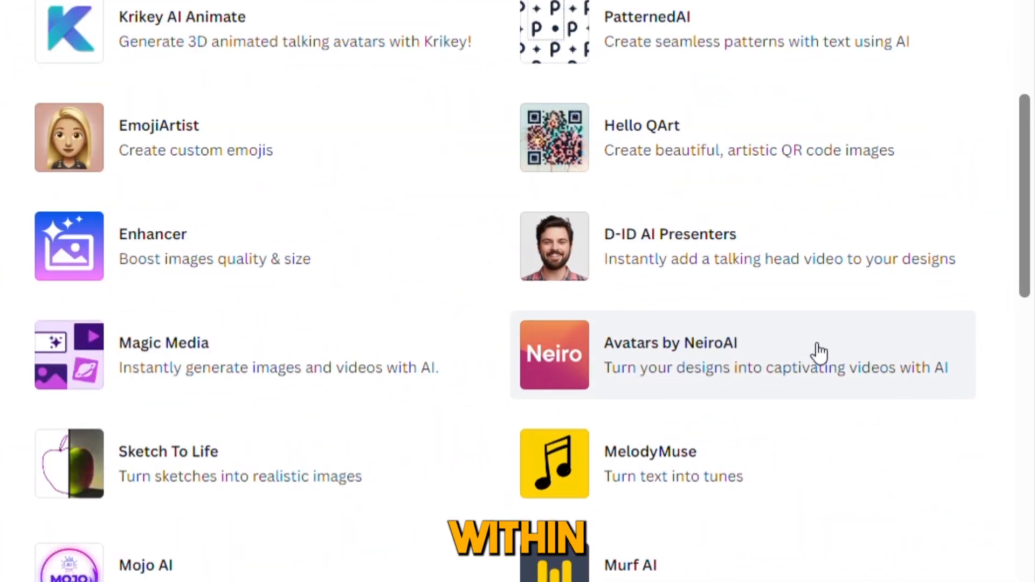
click(819, 356)
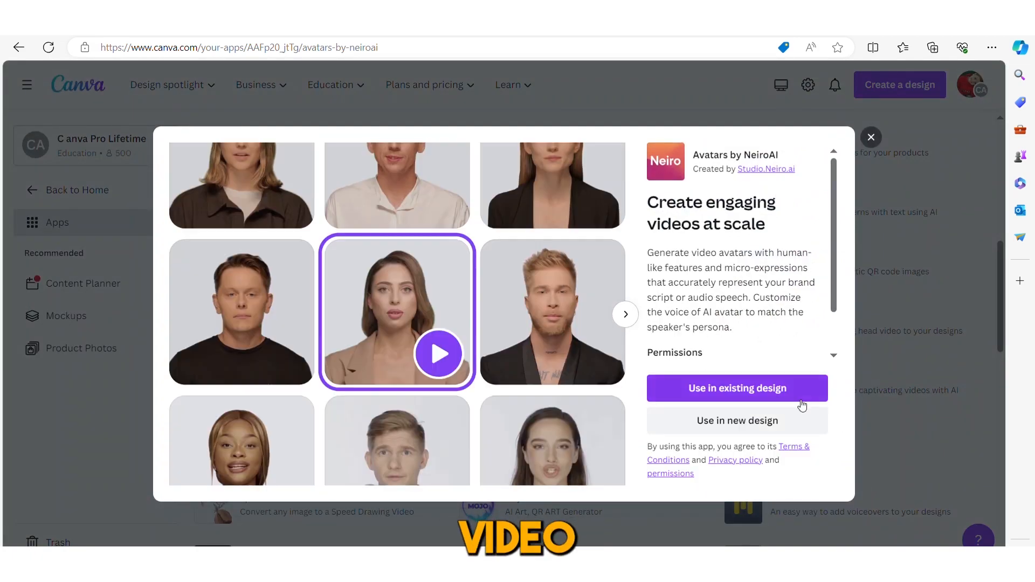
click(722, 420)
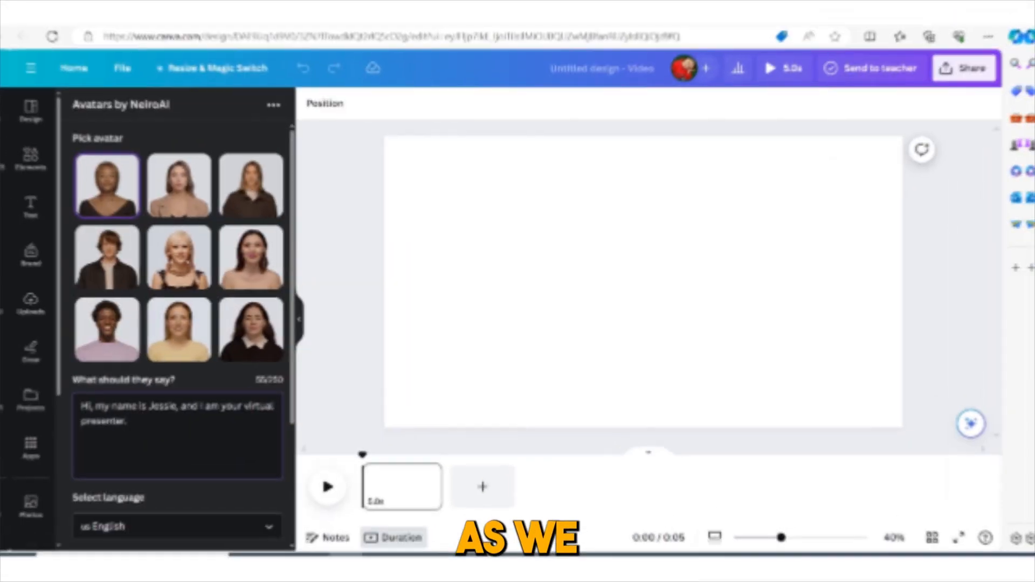
Step: Paste the promotional script about XYZ Company as the text the avatar should say
key(ctrl+v)
scroll(175, 450, down, 2)
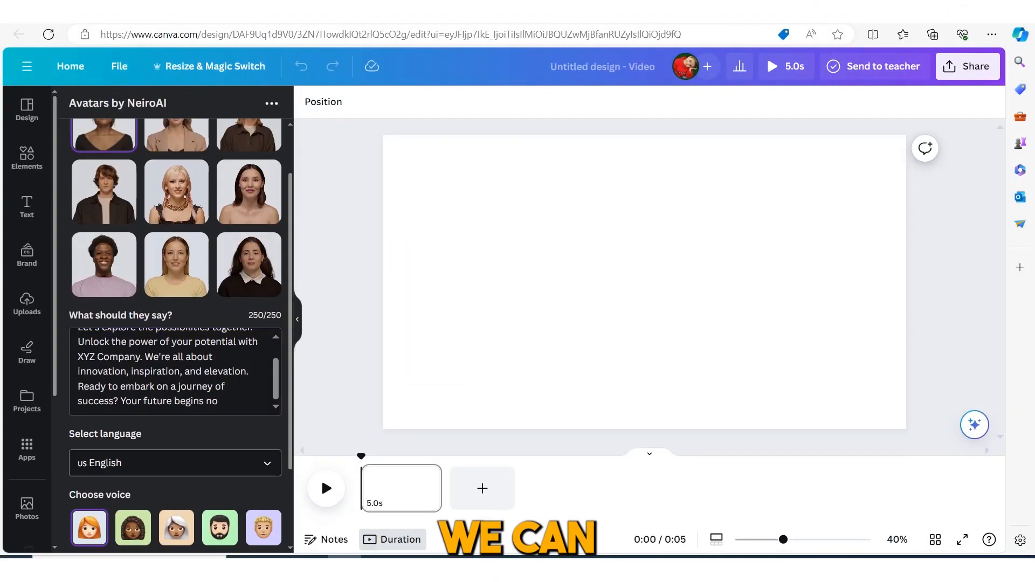
Step: Generate the talking-avatar video with AU English speech and the smiling man in the lilac sweater, and play it
click(175, 463)
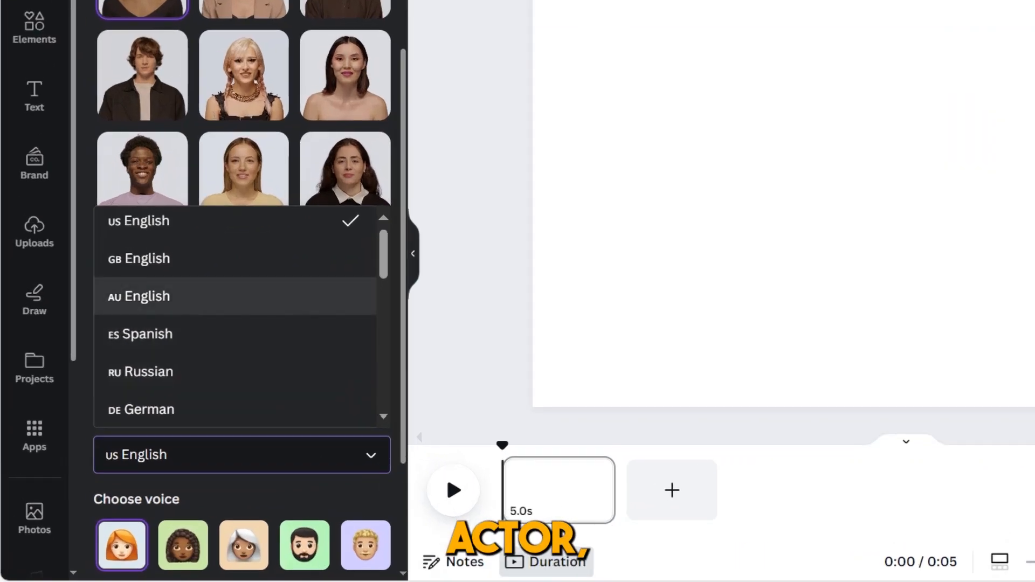
click(235, 296)
scroll(323, 97, up, 1)
click(142, 268)
scroll(304, 455, down, 2)
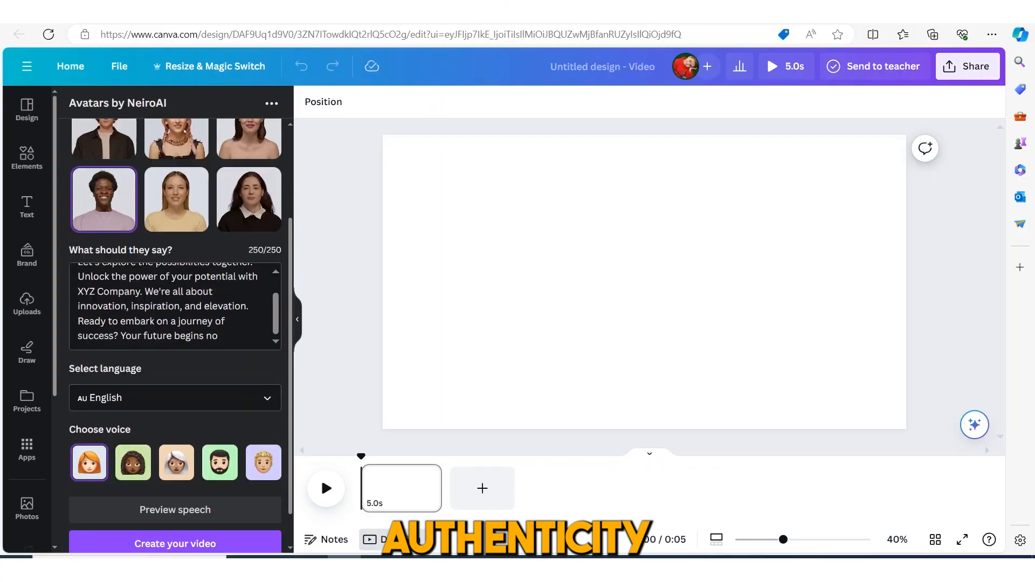
scroll(175, 323, down, 2)
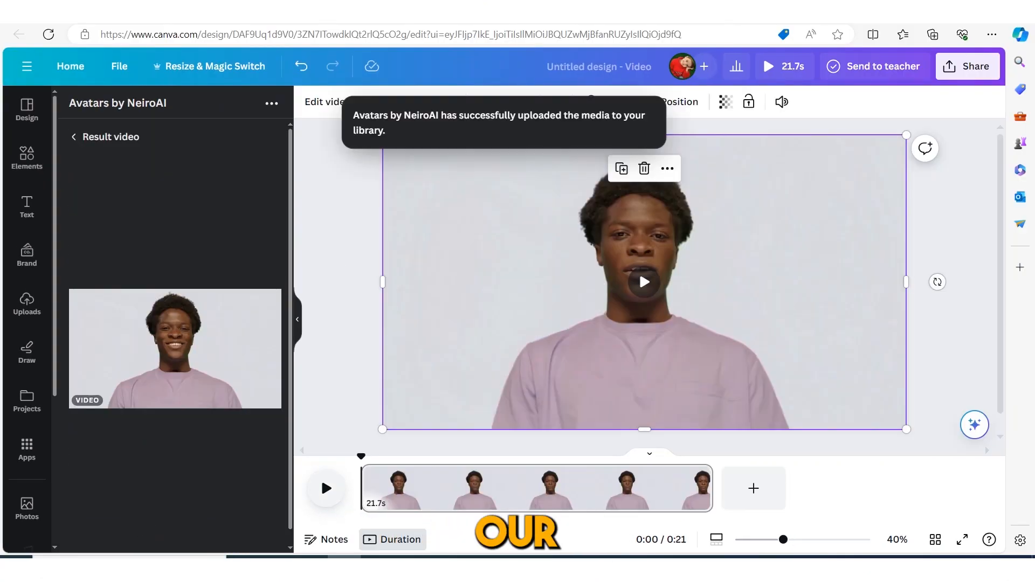
key(space)
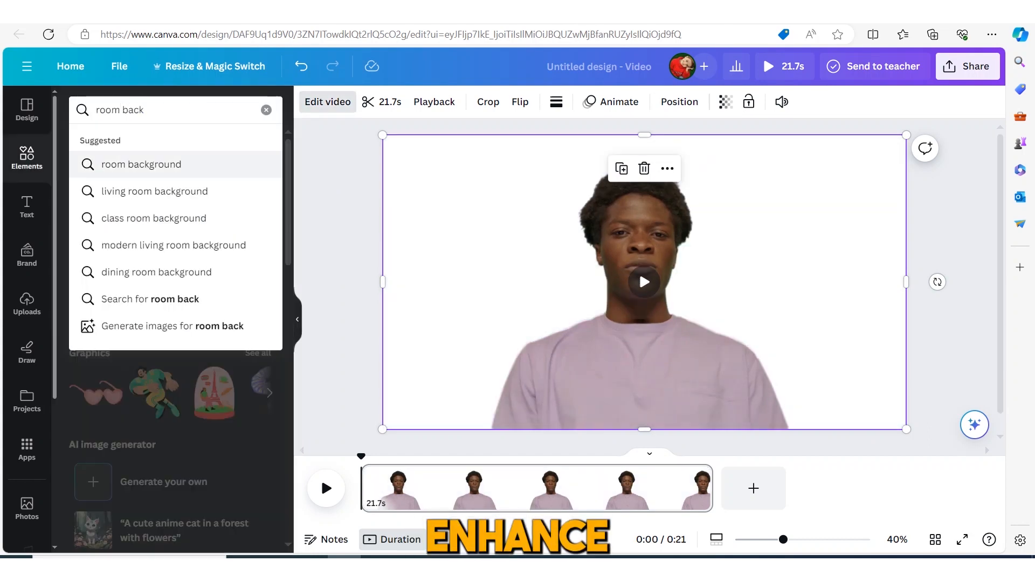
Step: Place the grey-sofa living room video from a "room background" search across the full page behind the avatar, and play the result
click(141, 165)
click(210, 142)
drag(222, 298, 599, 280)
drag(796, 371, 907, 434)
right_click(759, 293)
mouse_move(809, 318)
click(630, 371)
key(space)
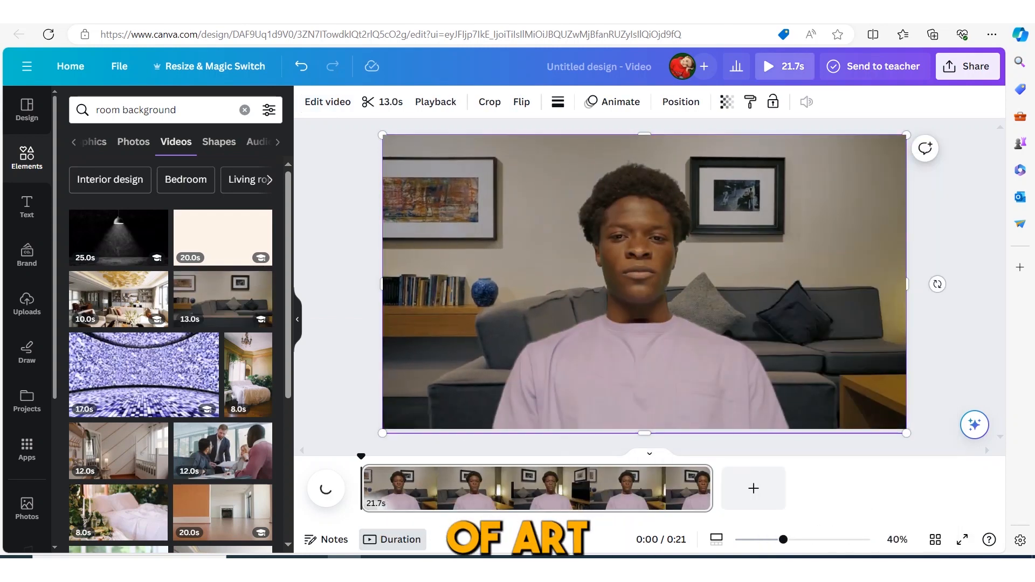
Step: Undo the placement of the living room background video and switch the room background results to photos
key(ctrl+z)
key(ctrl+z)
key(ctrl+z)
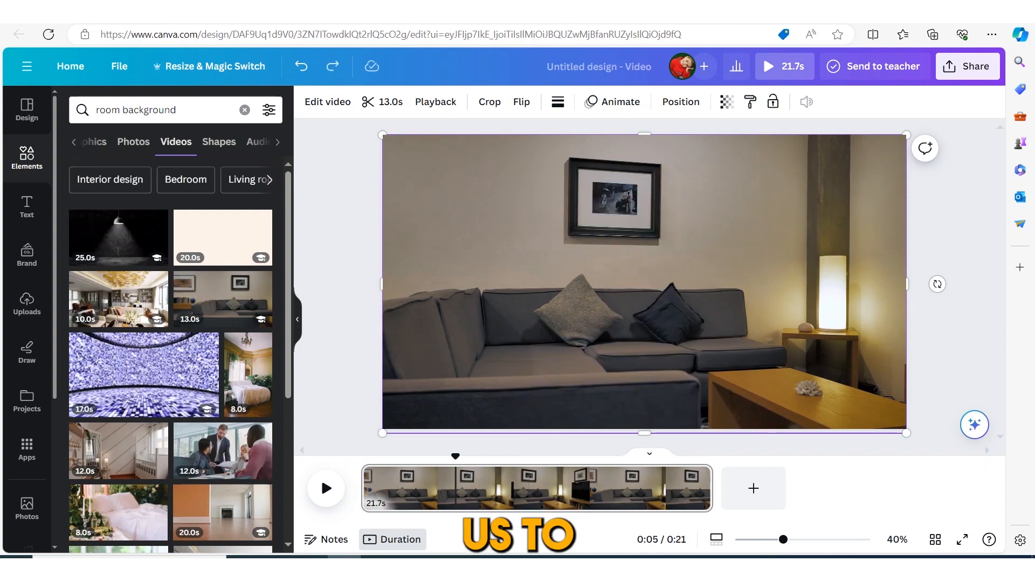
scroll(232, 291, down, 4)
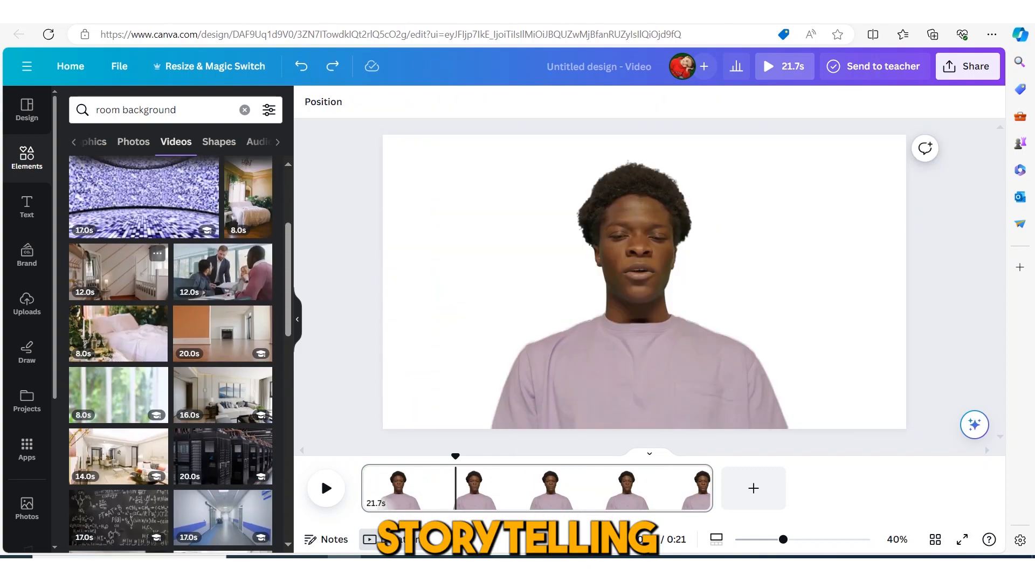
scroll(232, 291, up, 3)
scroll(179, 355, up, 1)
click(134, 142)
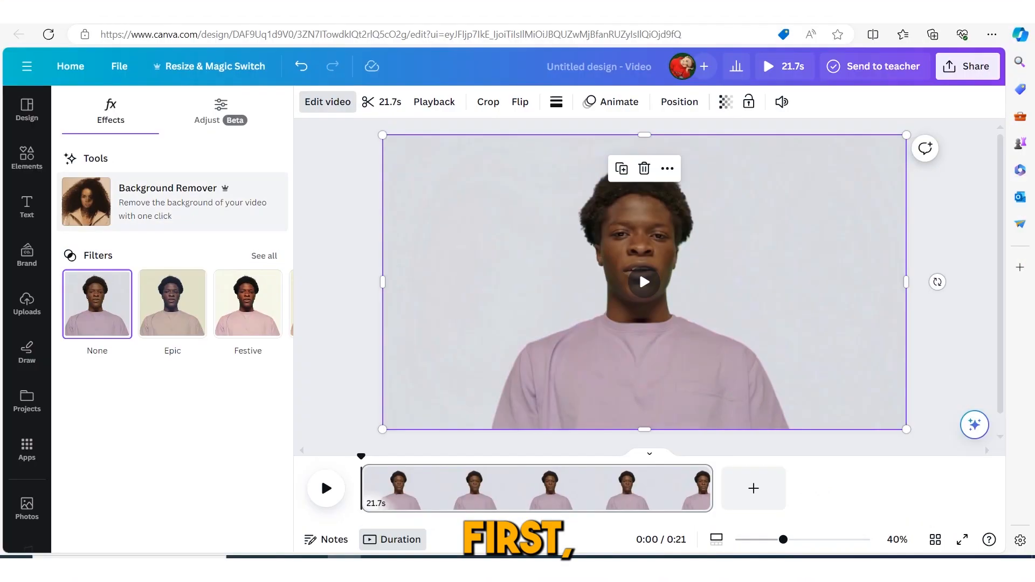
Step: Remove the avatar video's background and search the elements for "room background" videos
click(162, 194)
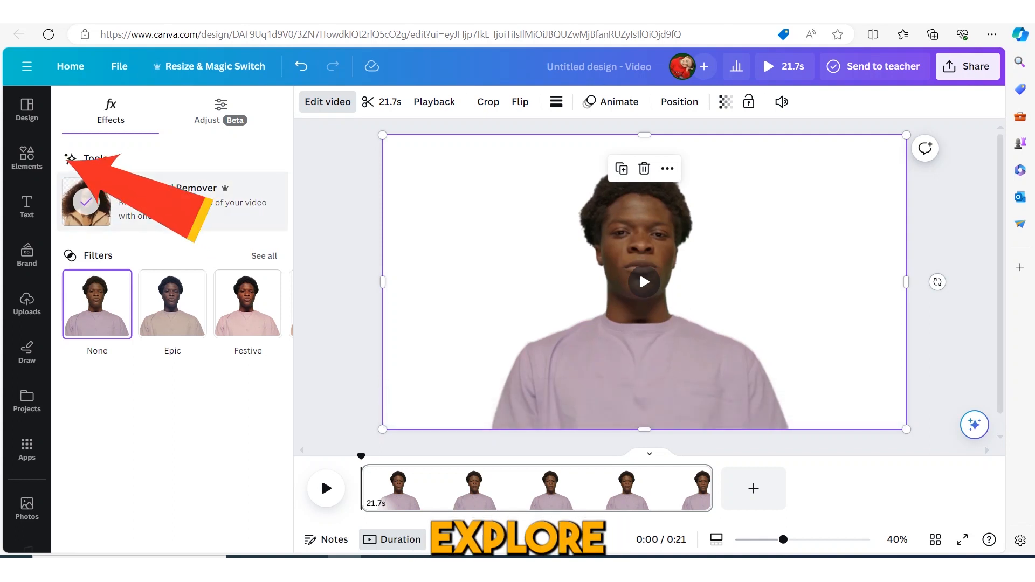
mouse_move(27, 158)
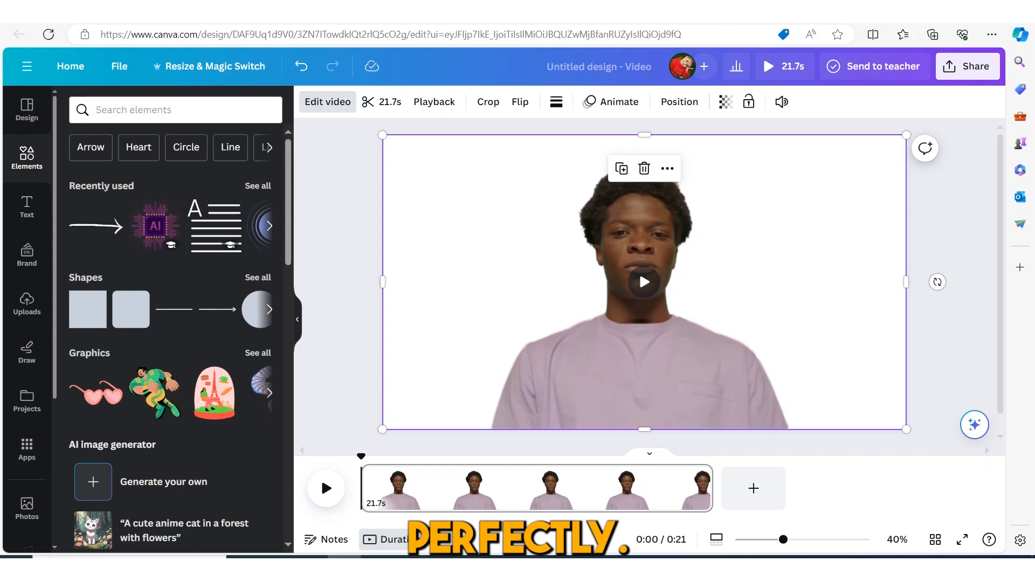
text(room back)
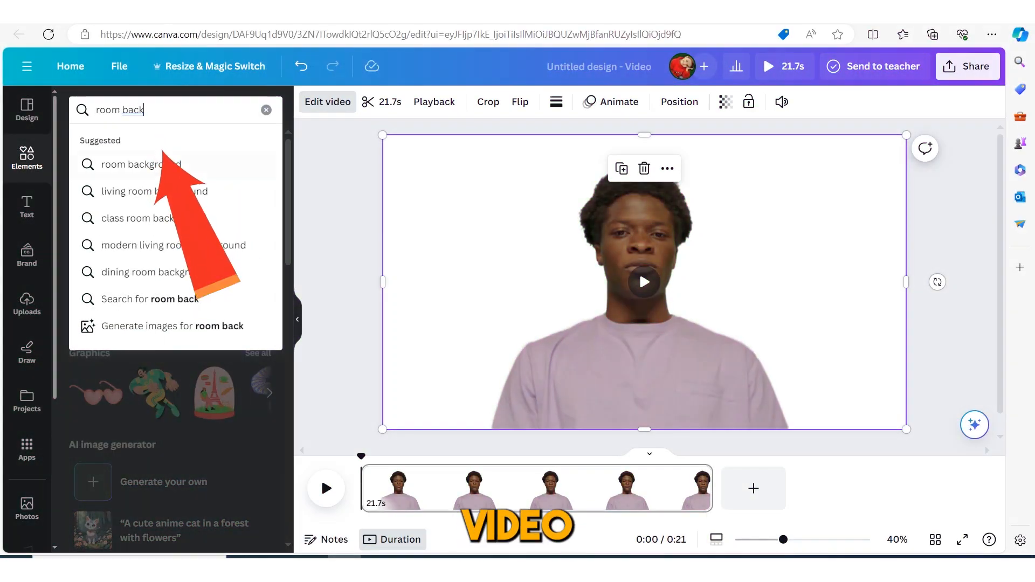
click(142, 164)
click(208, 142)
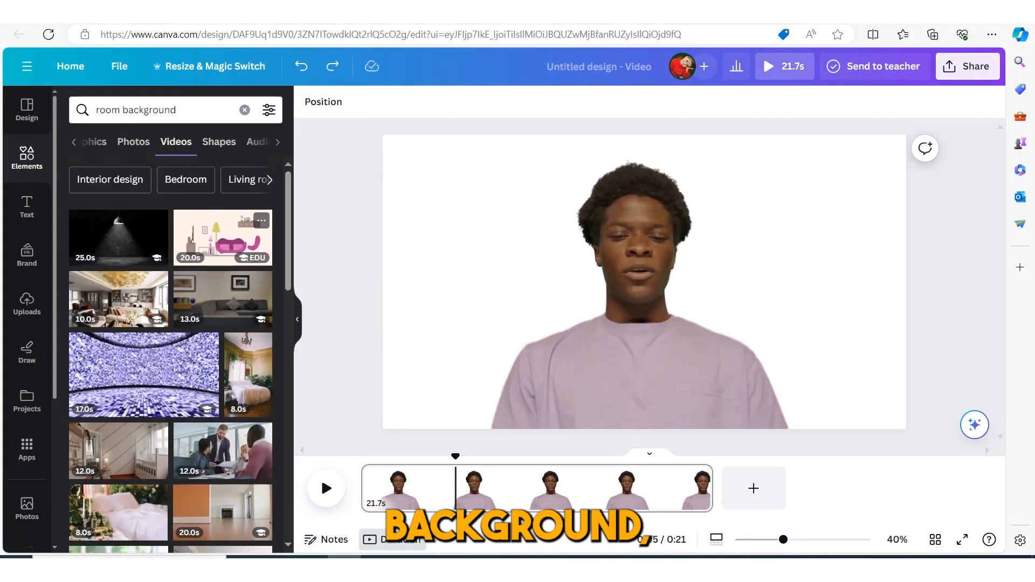
Step: Place the cream-sofa living room photo with wooden flooring across the full page and send it behind the avatar
click(133, 142)
scroll(224, 253, down, 12)
drag(107, 238, 522, 300)
drag(829, 370, 941, 429)
right_click(690, 225)
mouse_move(738, 292)
click(593, 373)
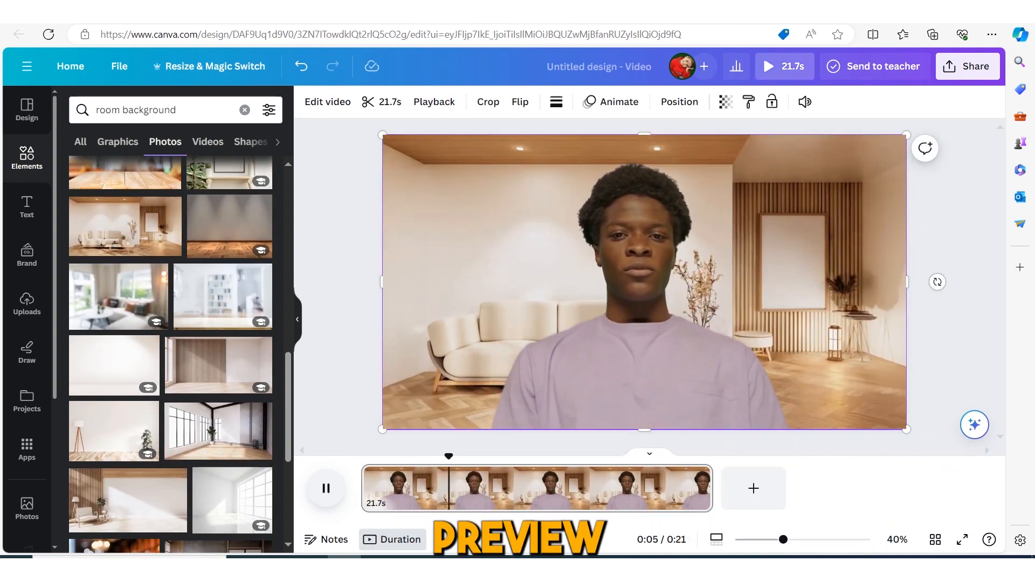
Step: Download the finished avatar design as an MP4 video
click(967, 66)
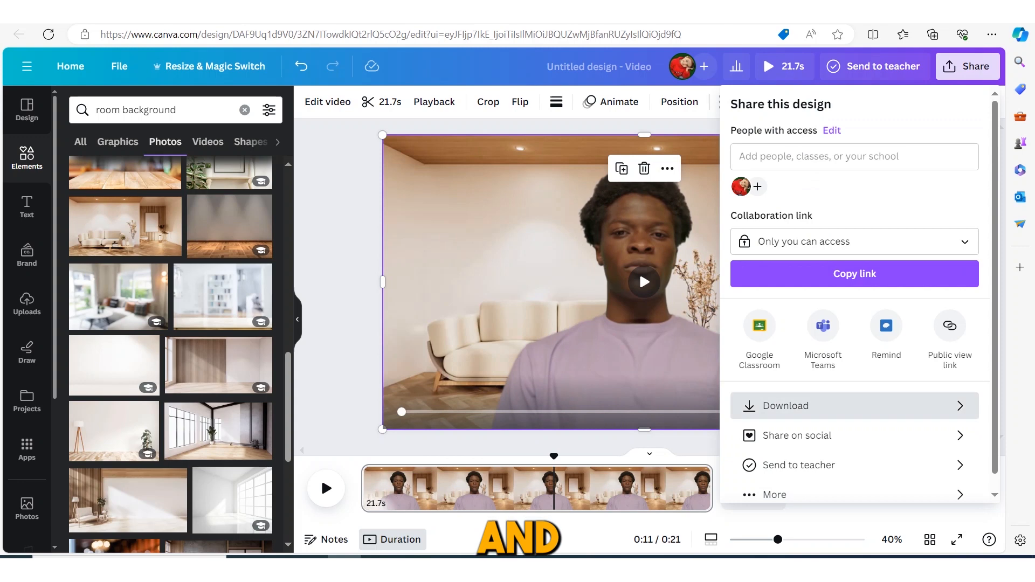
click(762, 404)
click(785, 398)
click(859, 284)
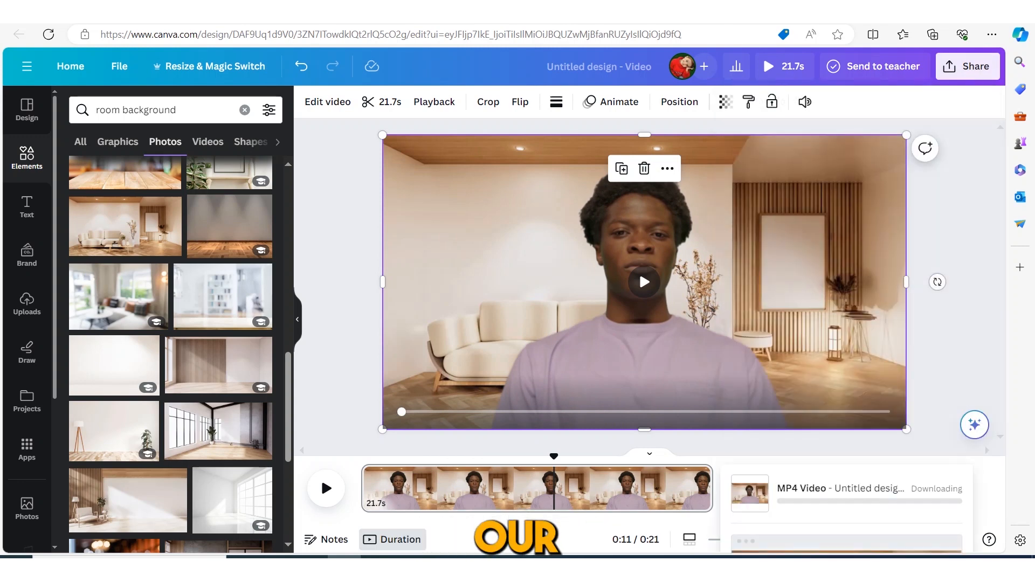